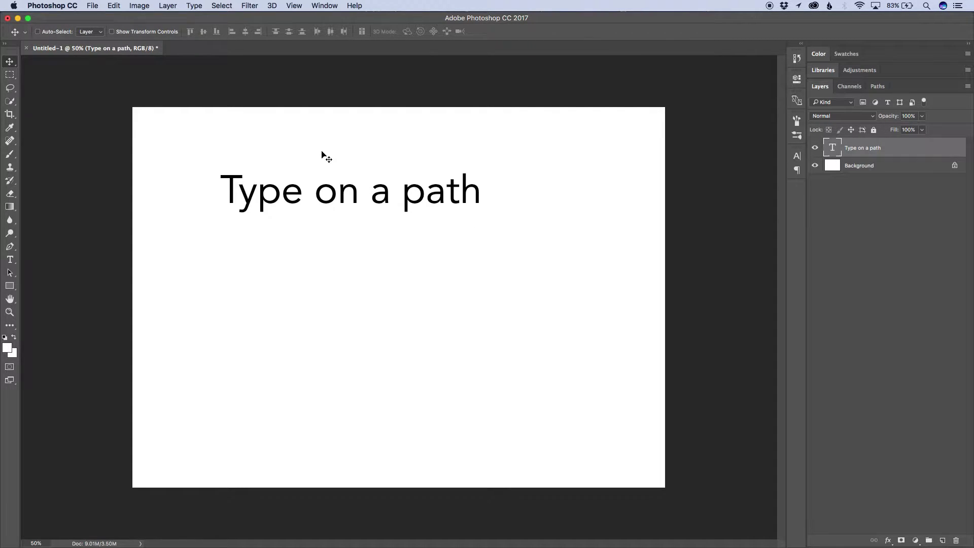
- Put the cursor in the 'Type on a path' text and select all of its characters
{"action": "key", "text": "t"}
{"action": "left_click", "coordinate": [349, 190]}
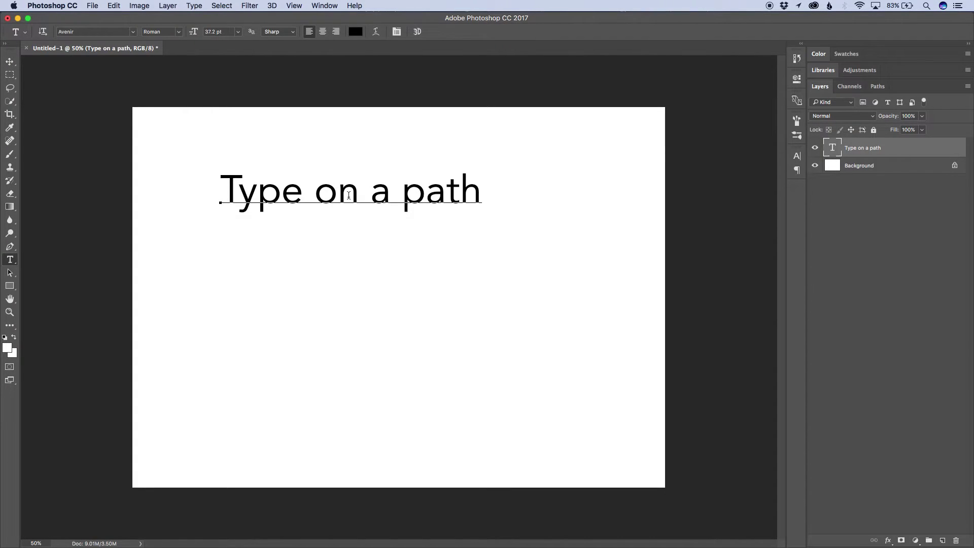
{"action": "key", "text": "super+a"}
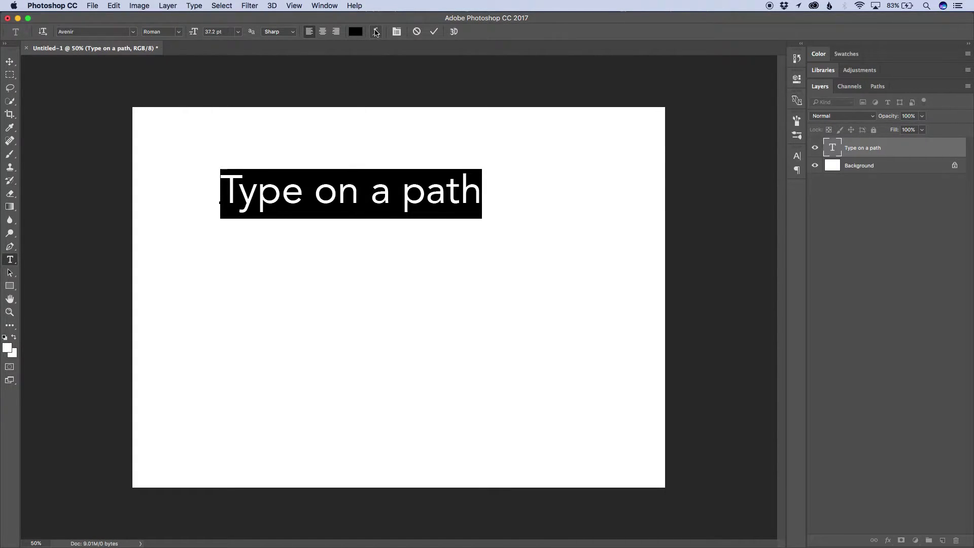
{"action": "left_click", "coordinate": [376, 33]}
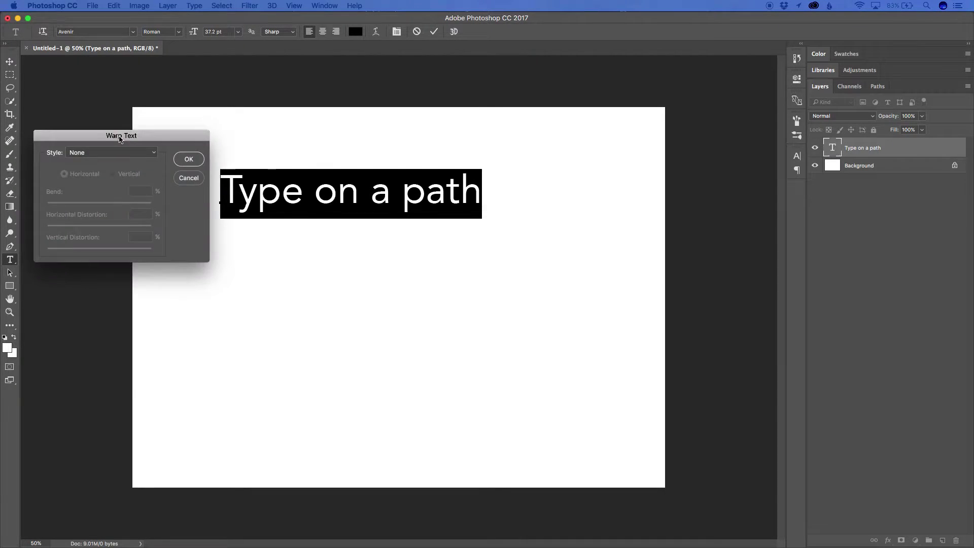
{"action": "left_click_drag", "start_coordinate": [111, 135], "coordinate": [576, 180]}
{"action": "left_click", "coordinate": [576, 193]}
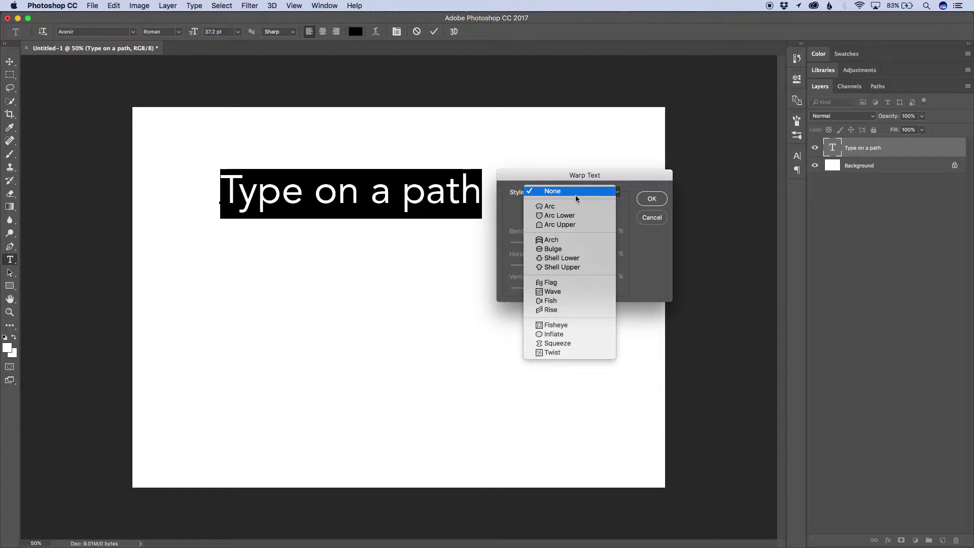
{"action": "left_click", "coordinate": [573, 285]}
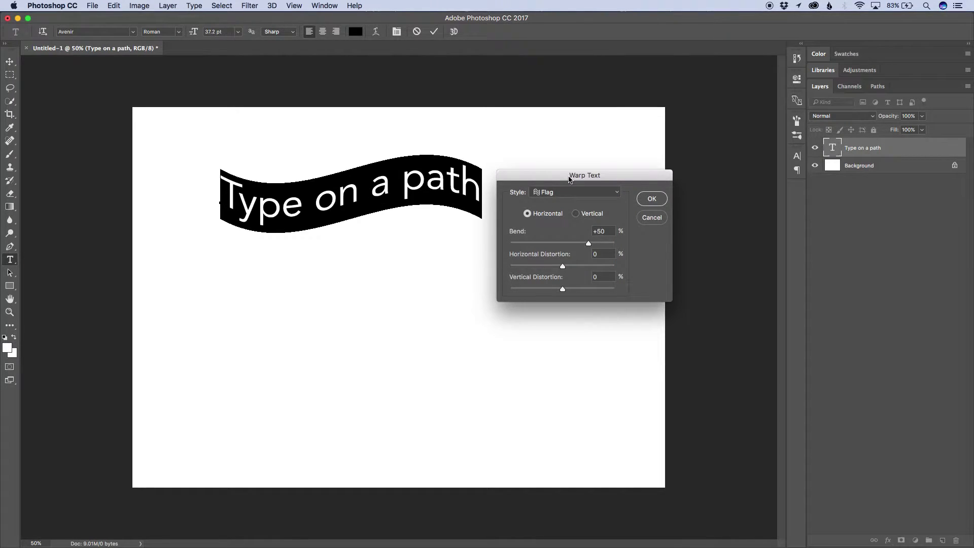
{"action": "left_click_drag", "start_coordinate": [571, 180], "coordinate": [551, 257]}
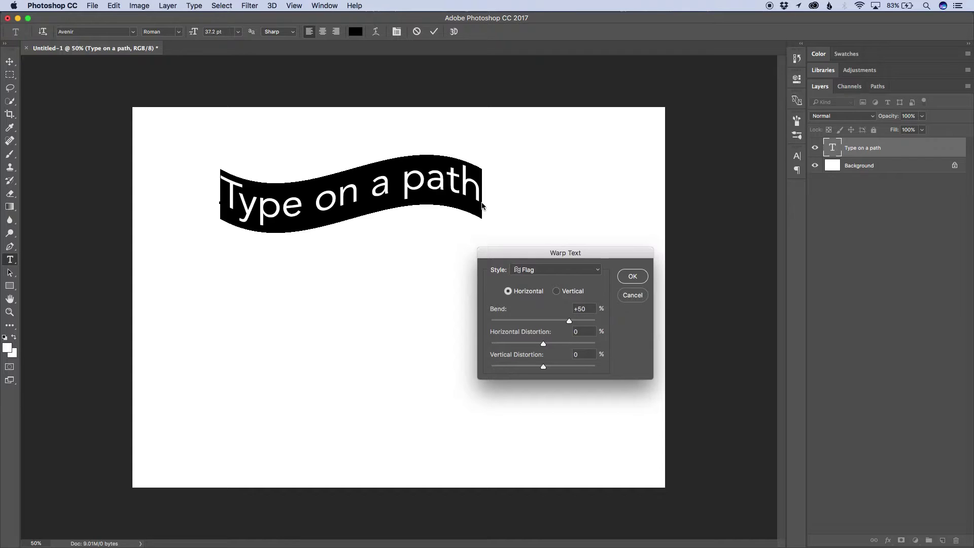
{"action": "left_click", "coordinate": [634, 295]}
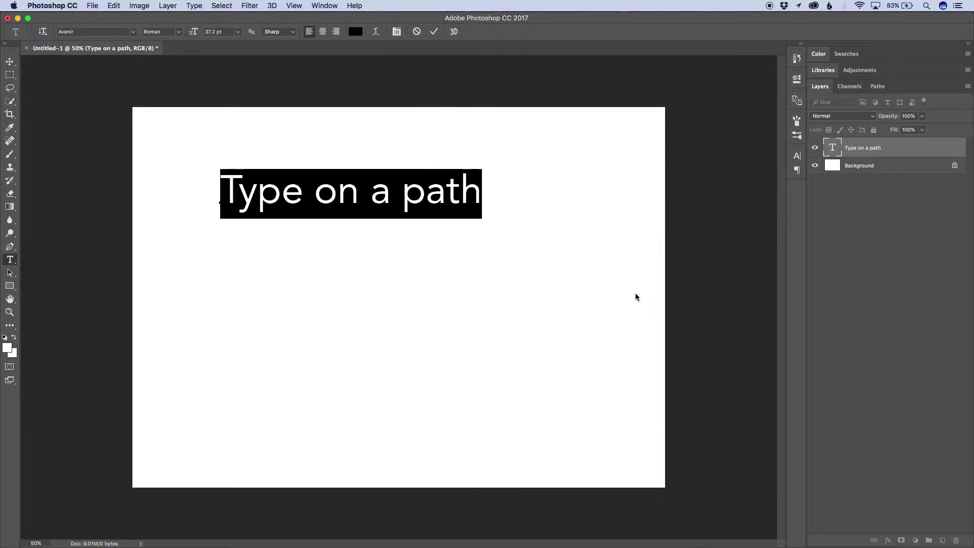
- Commit the text and draw a three-anchor curve that dips below it and sweeps up right
{"action": "key", "text": "super+Return"}
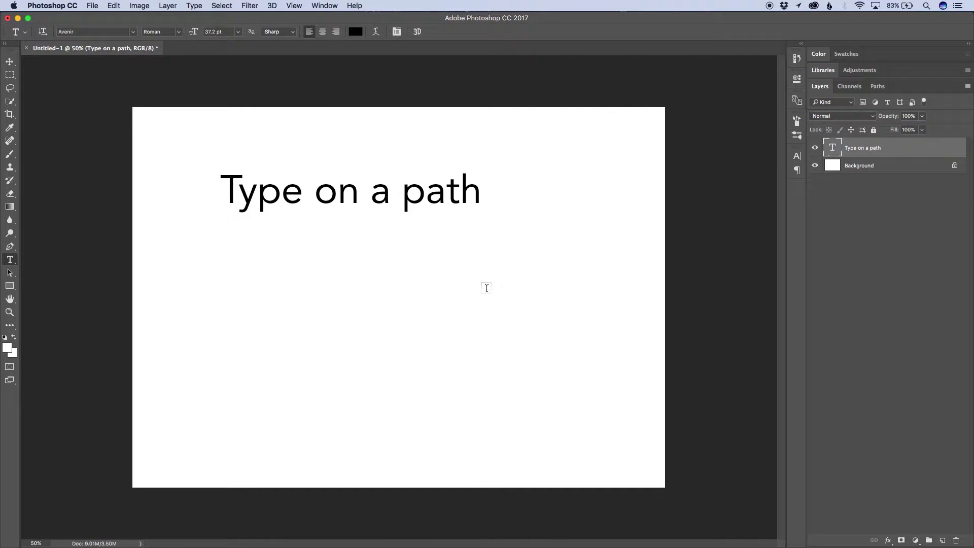
{"action": "key", "text": "p"}
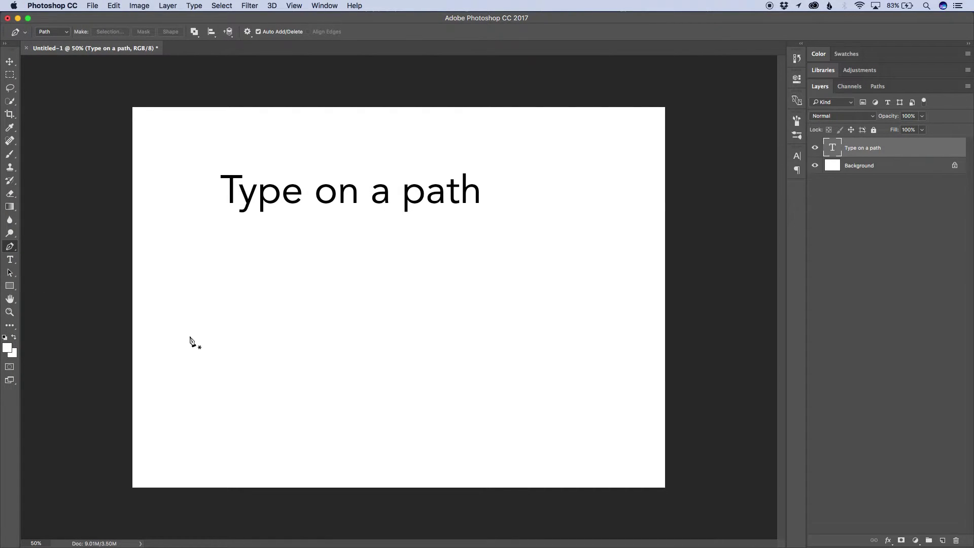
{"action": "left_click", "coordinate": [197, 278]}
{"action": "left_click_drag", "start_coordinate": [283, 362], "coordinate": [354, 363]}
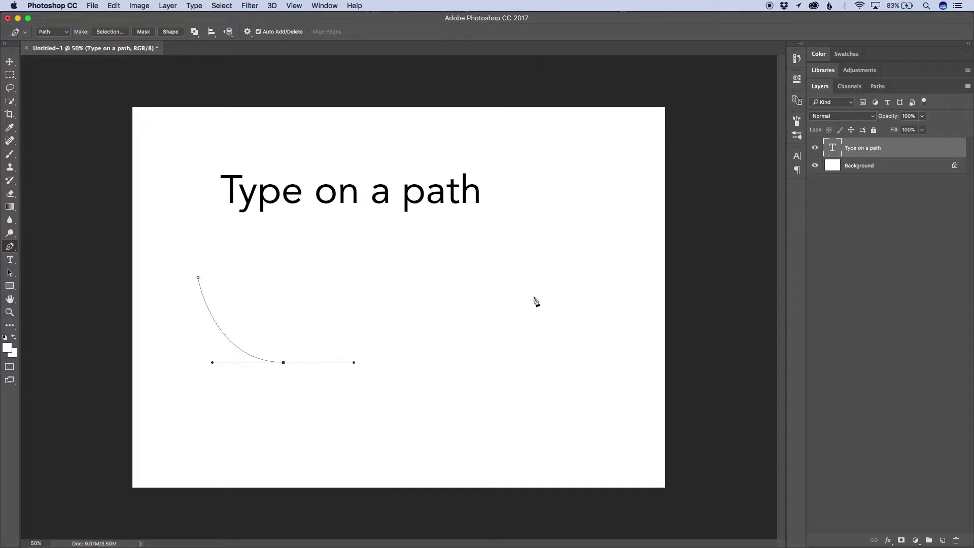
{"action": "left_click_drag", "start_coordinate": [596, 242], "coordinate": [637, 179]}
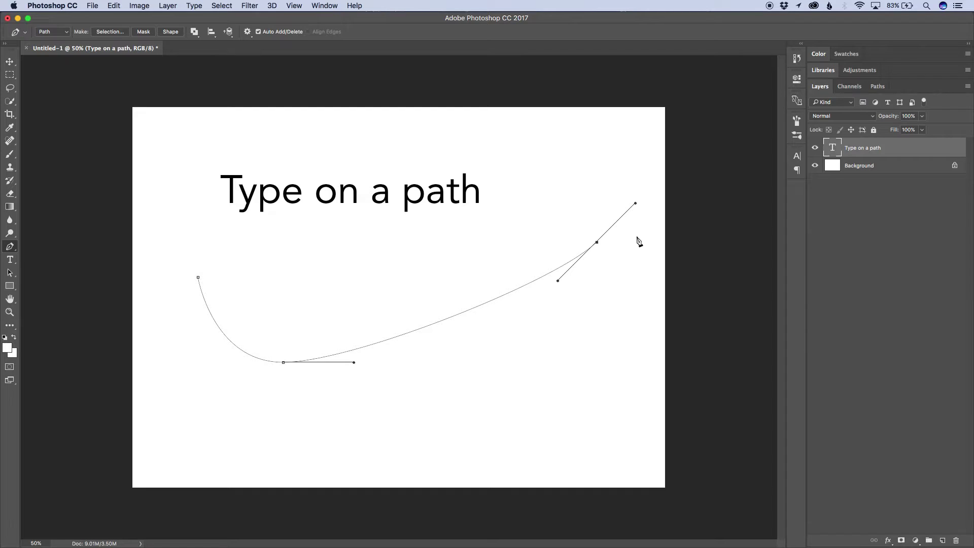
{"action": "key", "text": "t"}
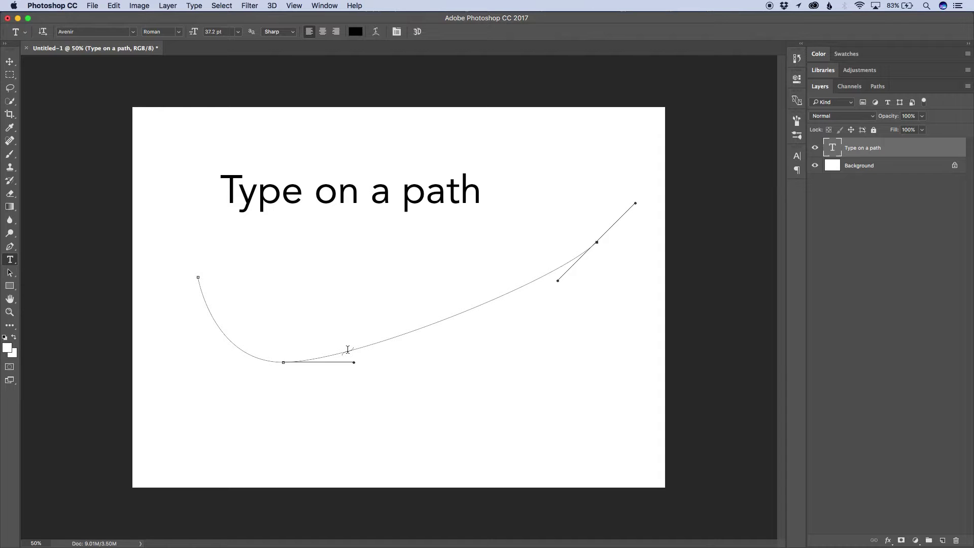
- Type 'Type on a path' along the curved path, fix the typo, and commit it
{"action": "left_click", "coordinate": [320, 356]}
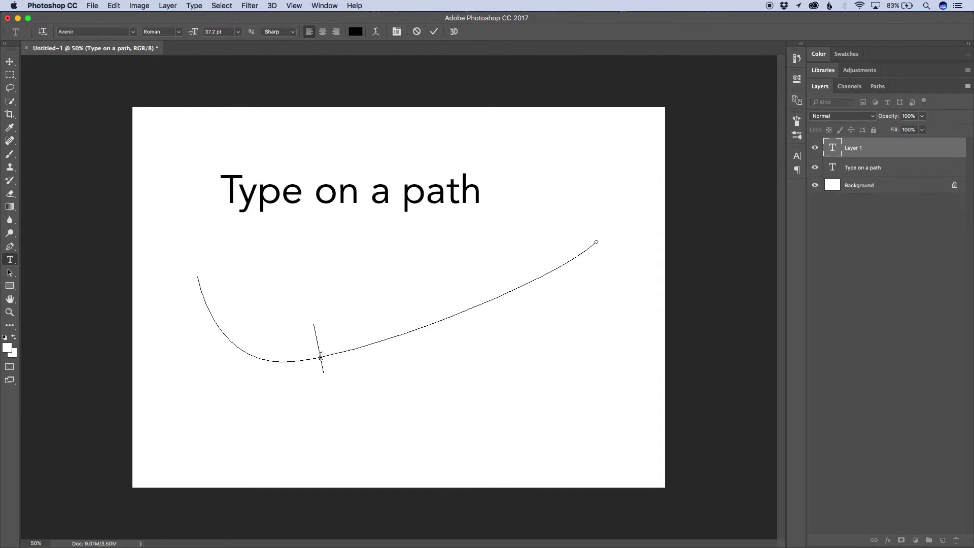
{"action": "type", "text": "Ty"}
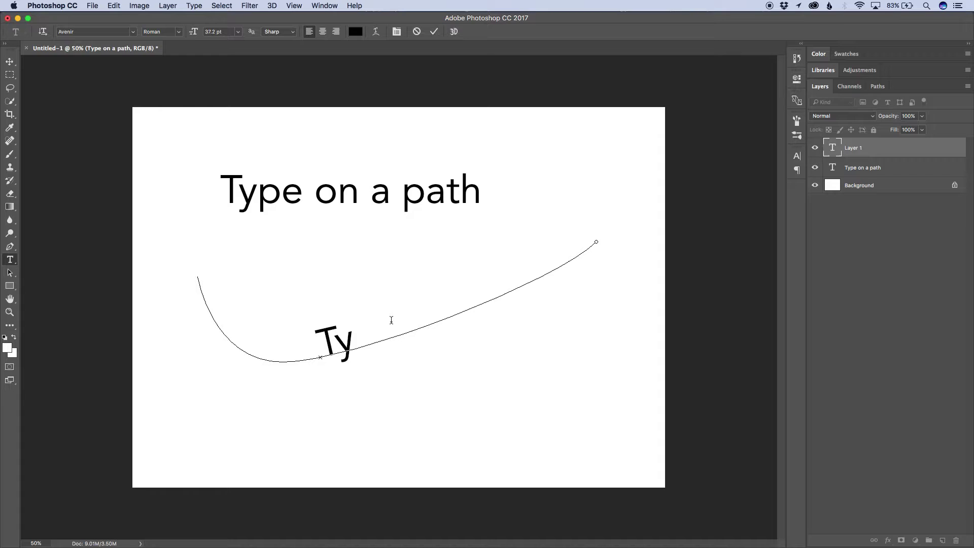
{"action": "type", "text": "pe on a par"}
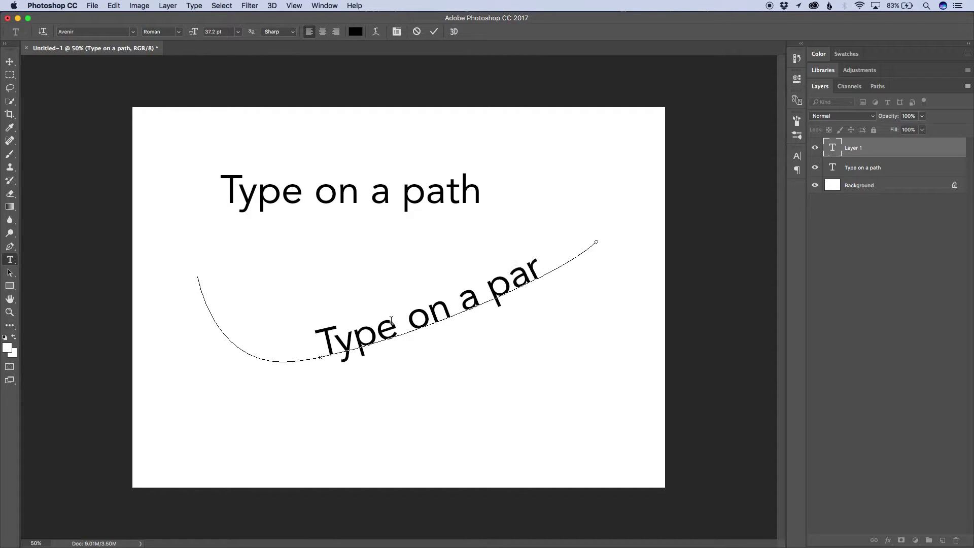
{"action": "key", "text": "BackSpace"}
{"action": "type", "text": "th"}
{"action": "key", "text": "super+Return"}
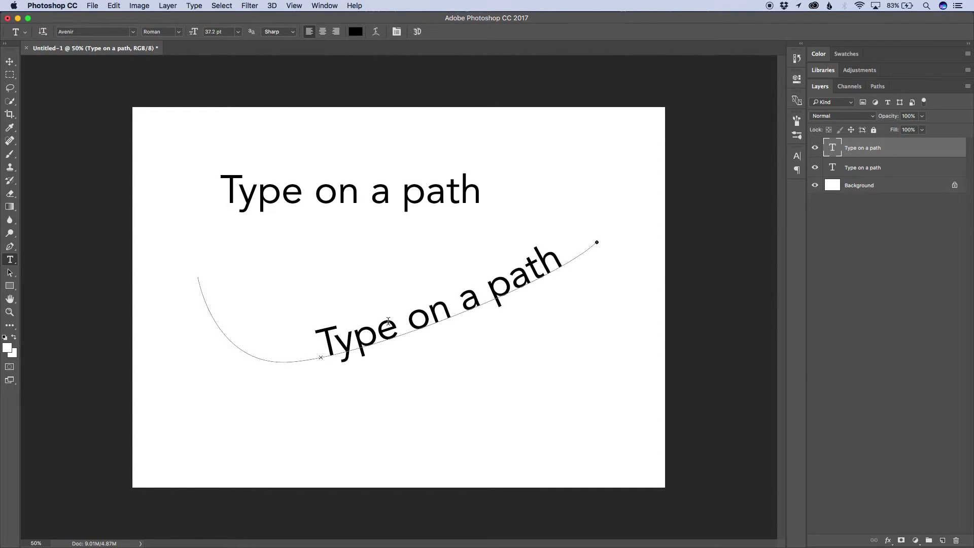
- Select the path under the curved text and drag its bottom segment to deepen the curve
{"action": "key", "text": "a"}
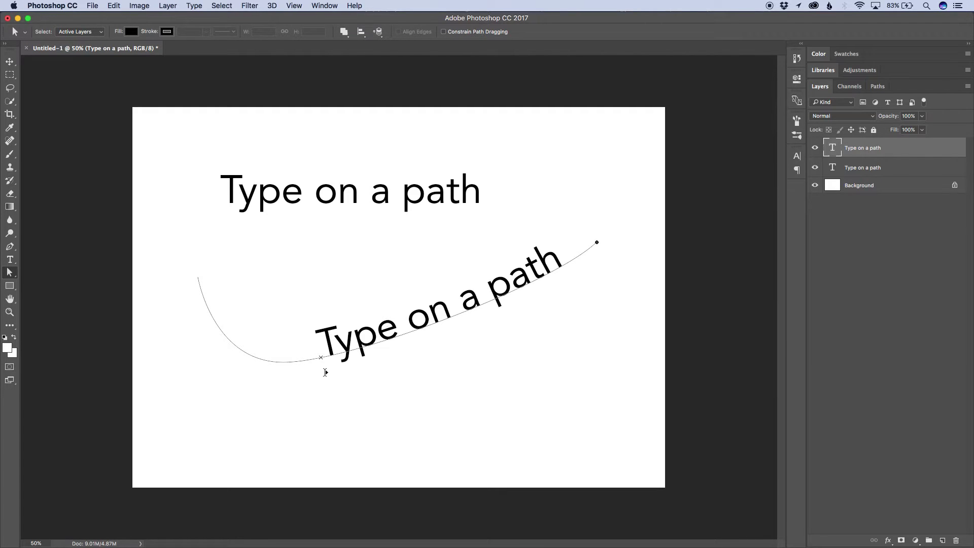
{"action": "left_click", "coordinate": [322, 360]}
{"action": "mouse_move", "coordinate": [322, 360]}
{"action": "left_mouse_down"}
{"action": "mouse_move", "coordinate": [307, 374]}
{"action": "mouse_move", "coordinate": [318, 391]}
{"action": "mouse_move", "coordinate": [350, 372]}
{"action": "mouse_move", "coordinate": [350, 381]}
{"action": "mouse_move", "coordinate": [311, 385]}
{"action": "mouse_move", "coordinate": [226, 341]}
{"action": "mouse_move", "coordinate": [270, 362]}
{"action": "left_mouse_up"}
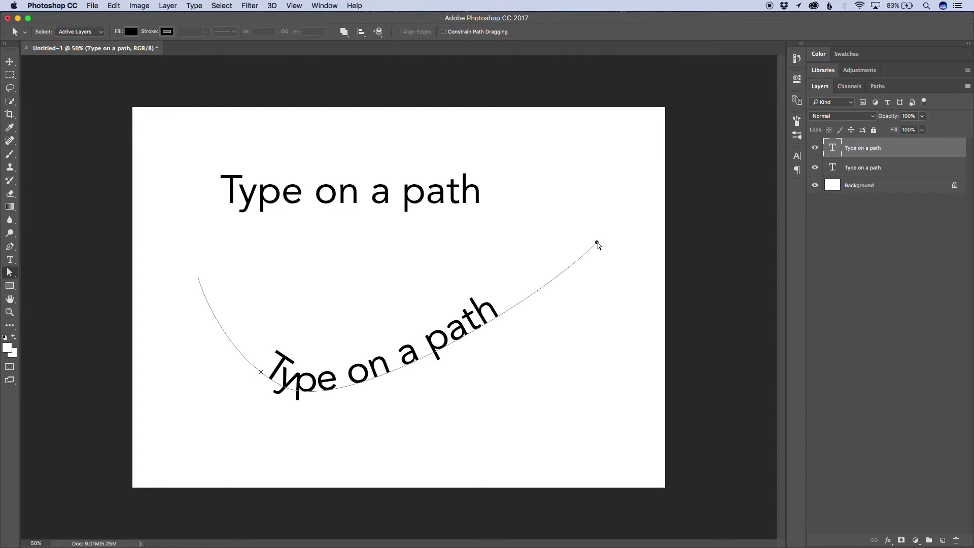
{"action": "left_click", "coordinate": [8, 273]}
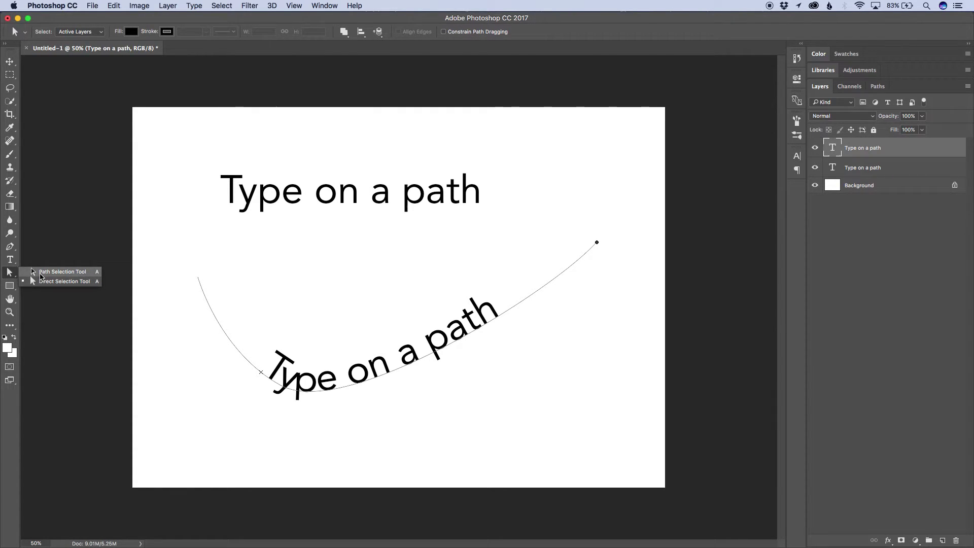
{"action": "left_click", "coordinate": [40, 273]}
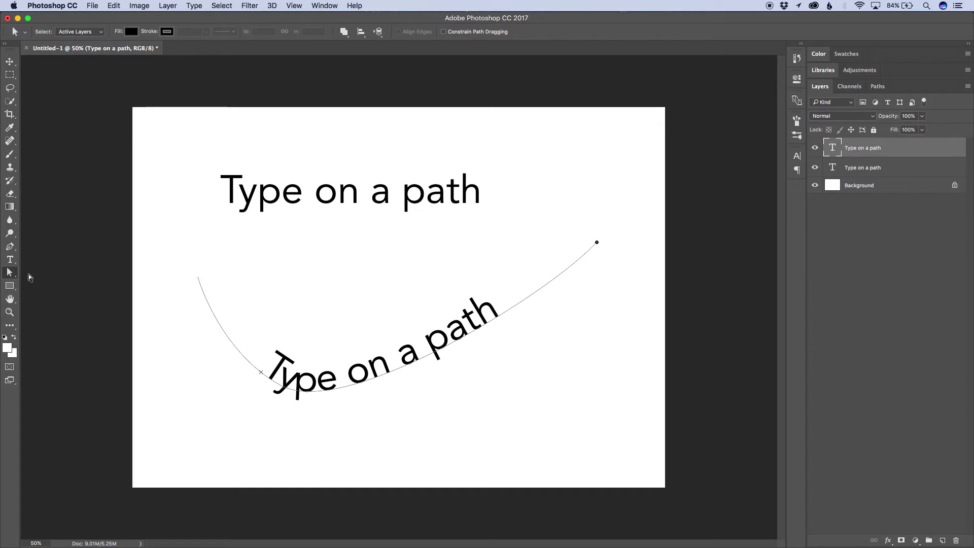
- Pull the path's left anchor far down, flatten its handle, and slide the text start to the lower-left end
{"action": "left_click_drag", "start_coordinate": [186, 271], "coordinate": [286, 332]}
{"action": "left_click_drag", "start_coordinate": [197, 279], "coordinate": [196, 439]}
{"action": "left_click_drag", "start_coordinate": [220, 355], "coordinate": [238, 394]}
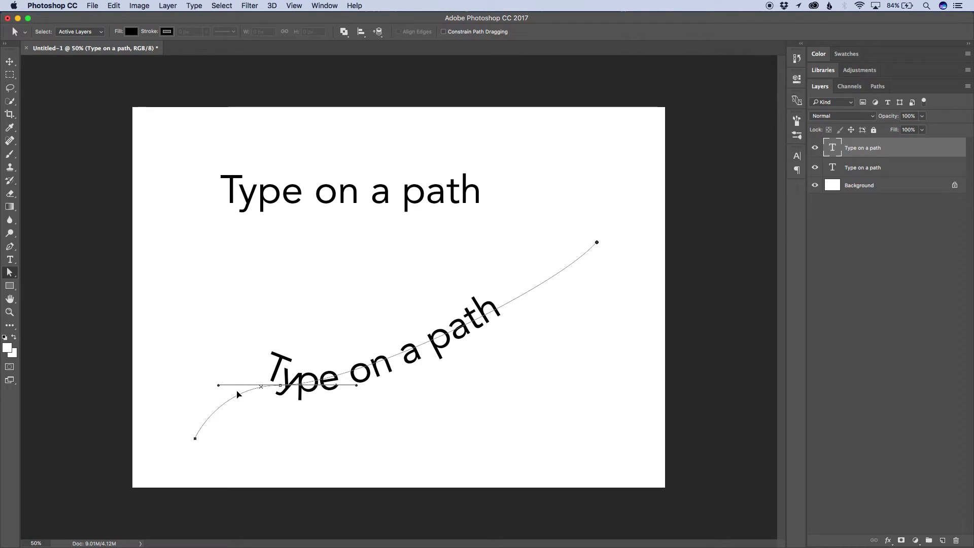
{"action": "left_click", "coordinate": [273, 378]}
{"action": "left_click_drag", "start_coordinate": [220, 393], "coordinate": [192, 426]}
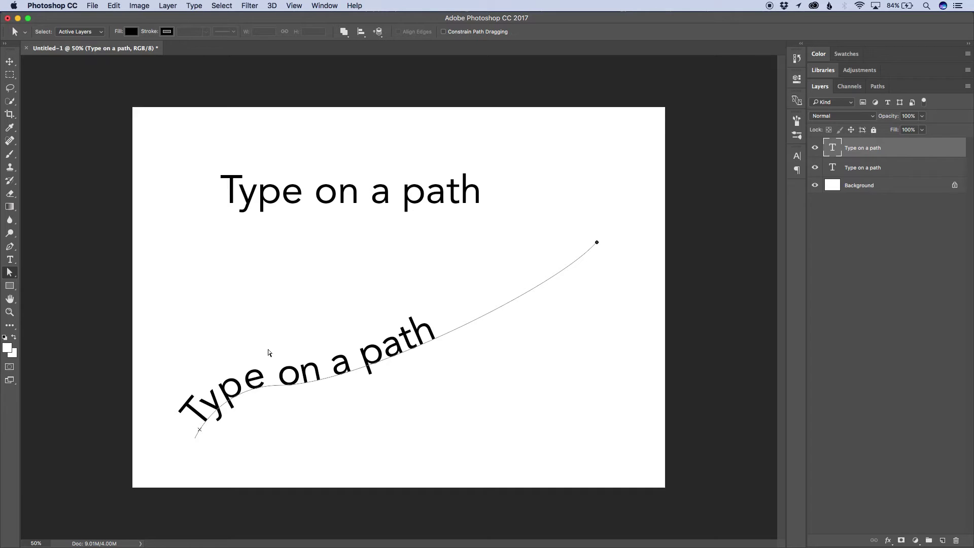
- Commit the path text, clear the selection, and start editing the straight top text
{"action": "key", "text": "super+Return"}
{"action": "key", "text": "v"}
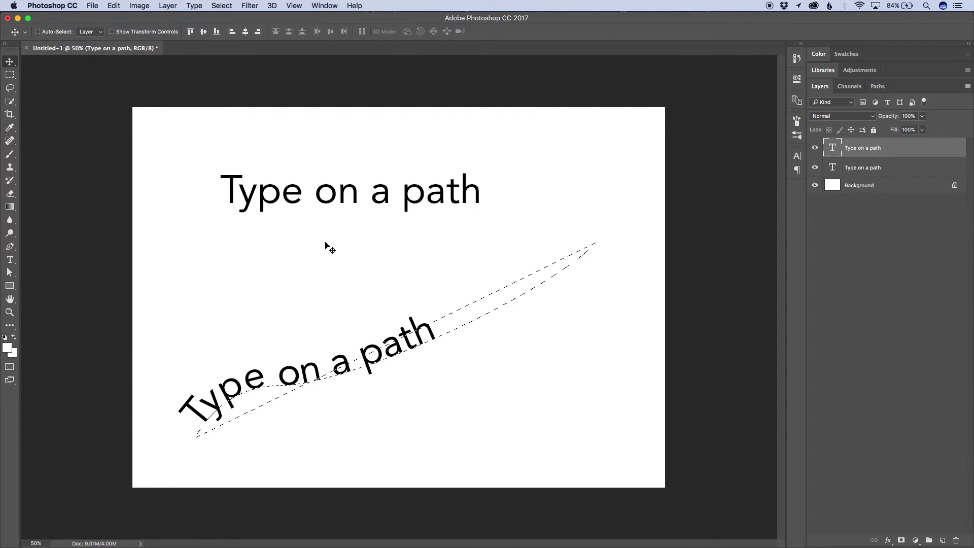
{"action": "key", "text": "super+d"}
{"action": "left_click", "coordinate": [349, 201]}
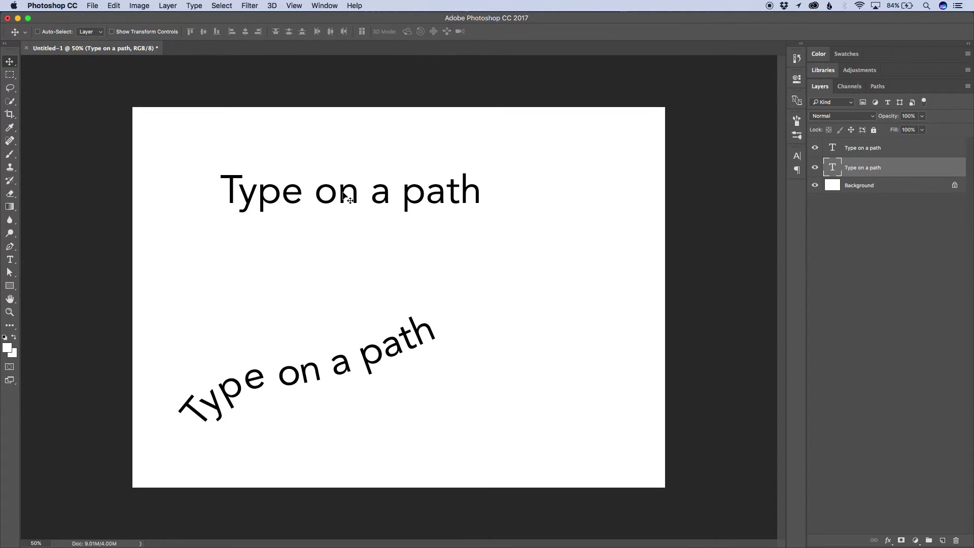
{"action": "key", "text": "t"}
{"action": "left_click", "coordinate": [340, 196]}
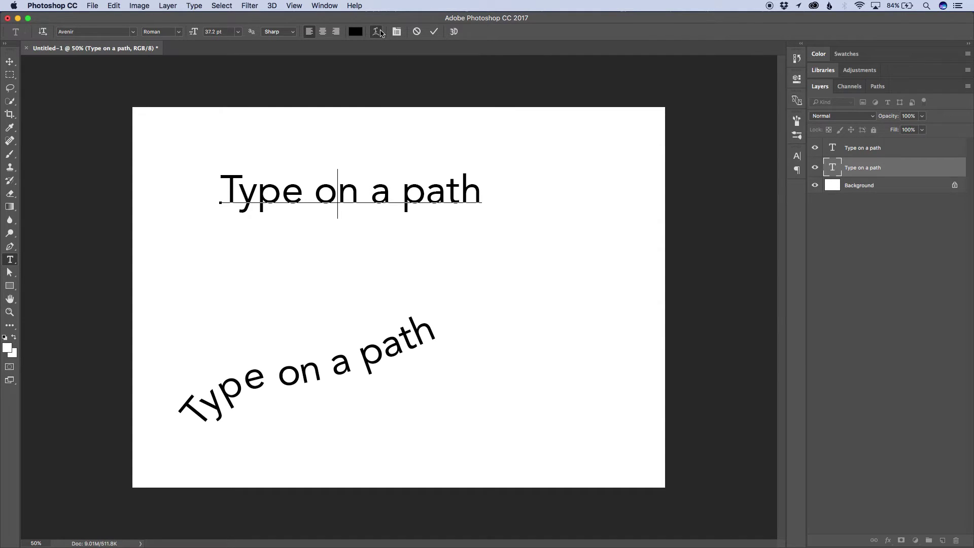
- Try a Wave warp on the top text, then cancel it
{"action": "left_click", "coordinate": [375, 32]}
{"action": "left_click", "coordinate": [535, 269]}
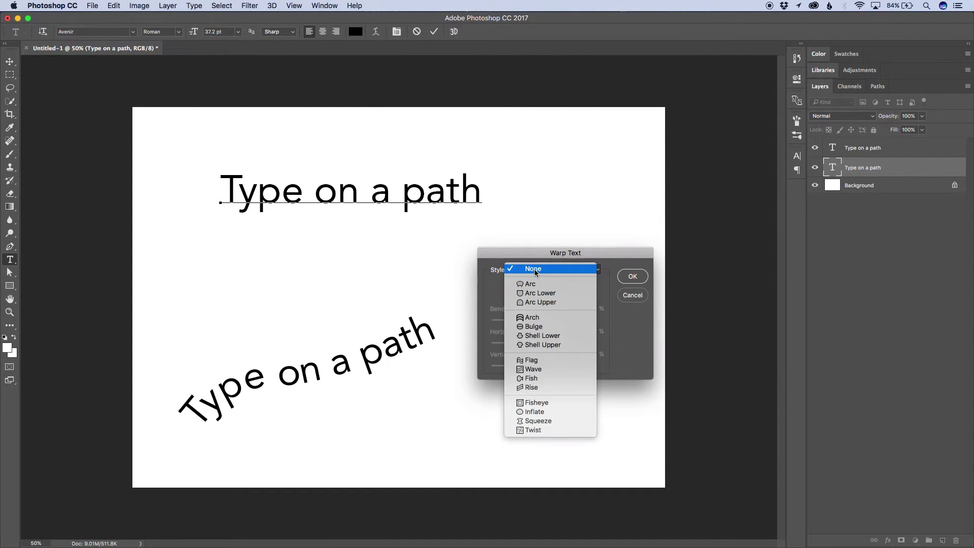
{"action": "left_click", "coordinate": [560, 370]}
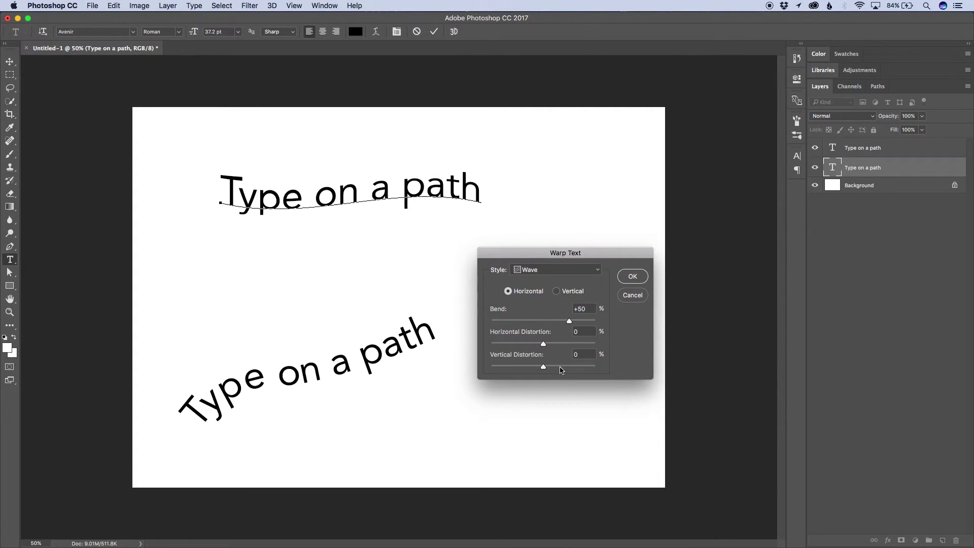
{"action": "key", "text": "Return"}
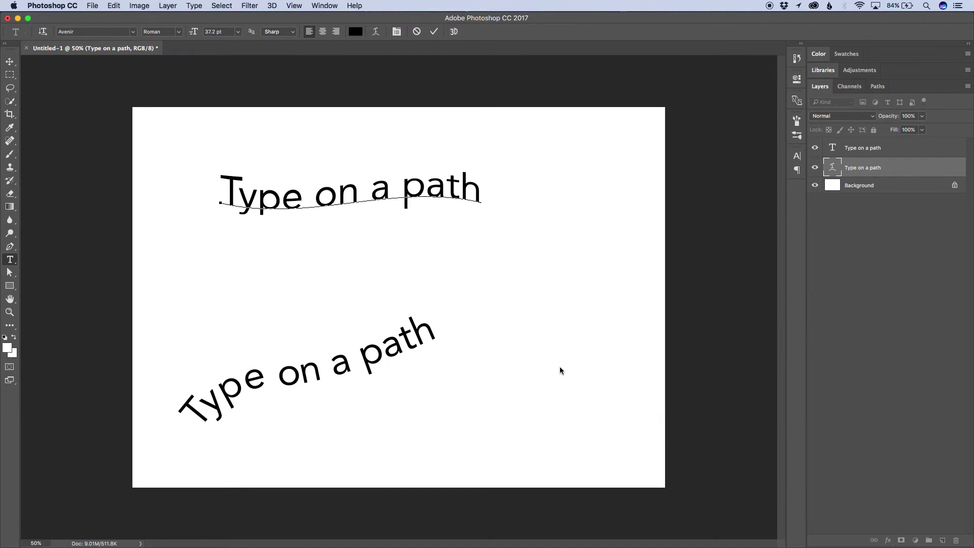
{"action": "key", "text": "Escape"}
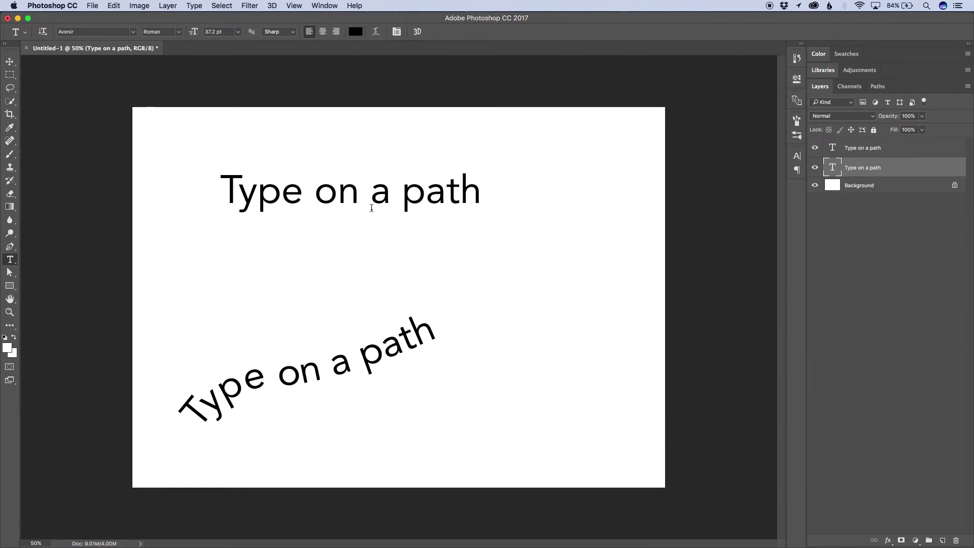
- Apply the Wave warp style at +50% bend to the top text and commit it
{"action": "left_click", "coordinate": [376, 32]}
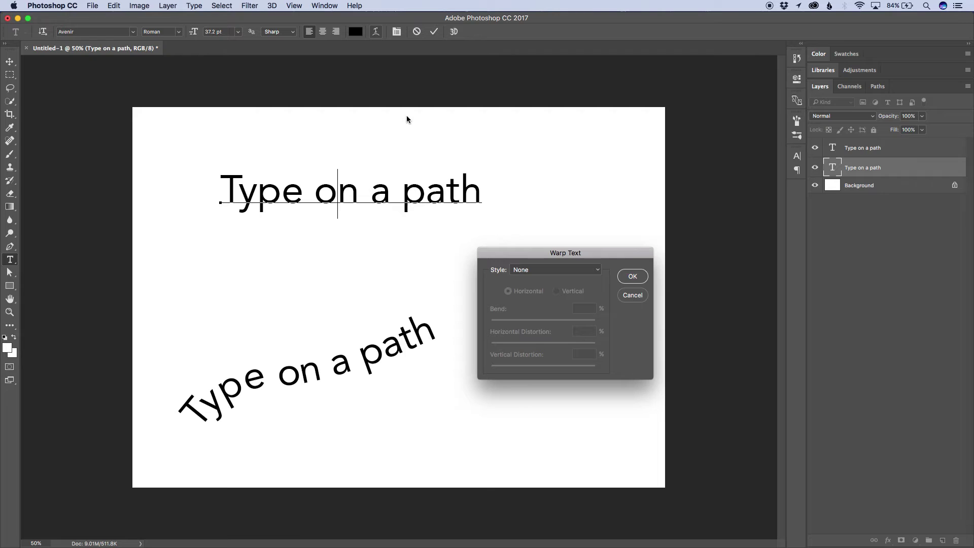
{"action": "left_click", "coordinate": [529, 270]}
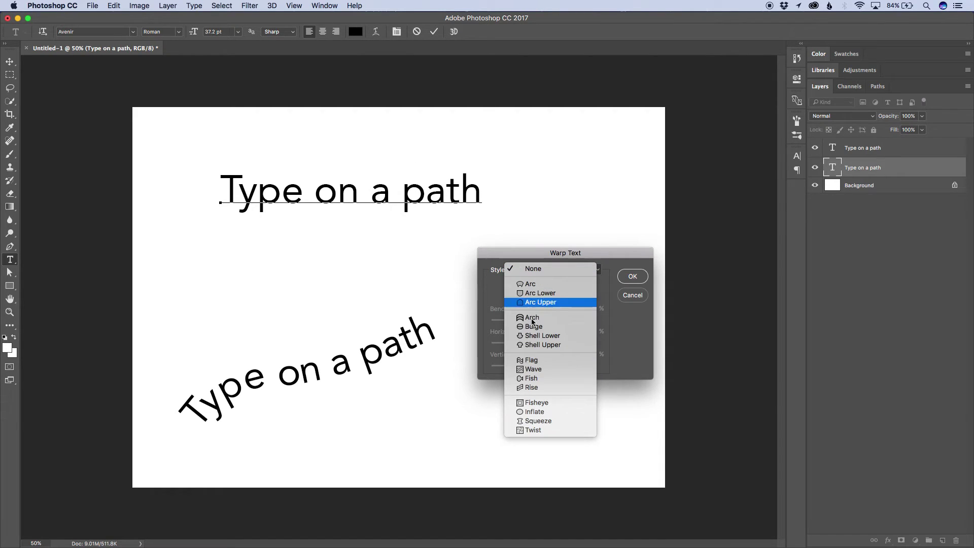
{"action": "left_click", "coordinate": [543, 369]}
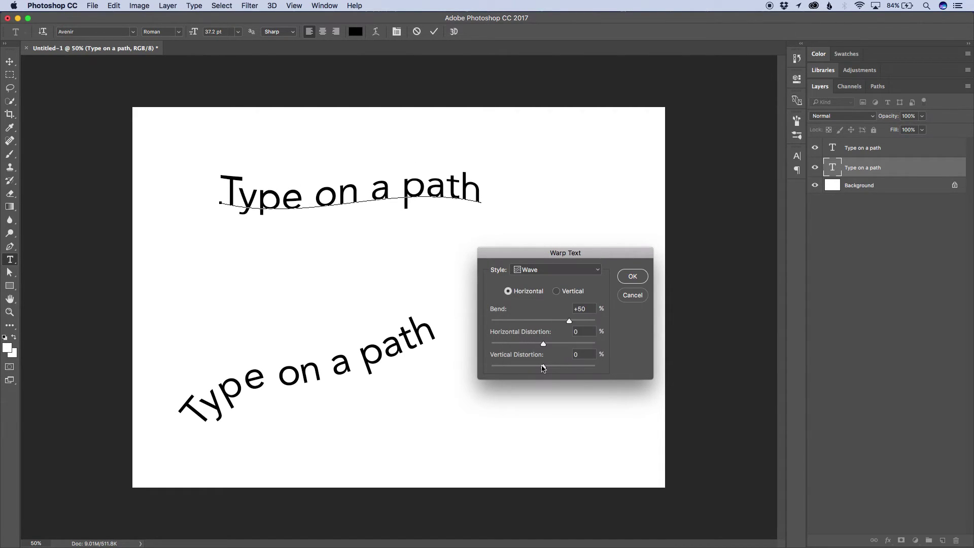
{"action": "key", "text": "Return"}
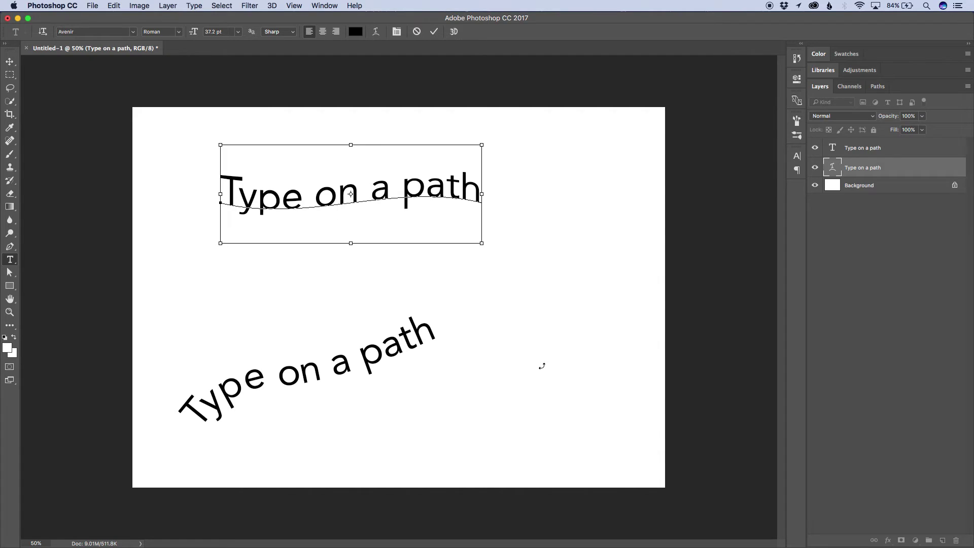
{"action": "key", "text": "super+Return"}
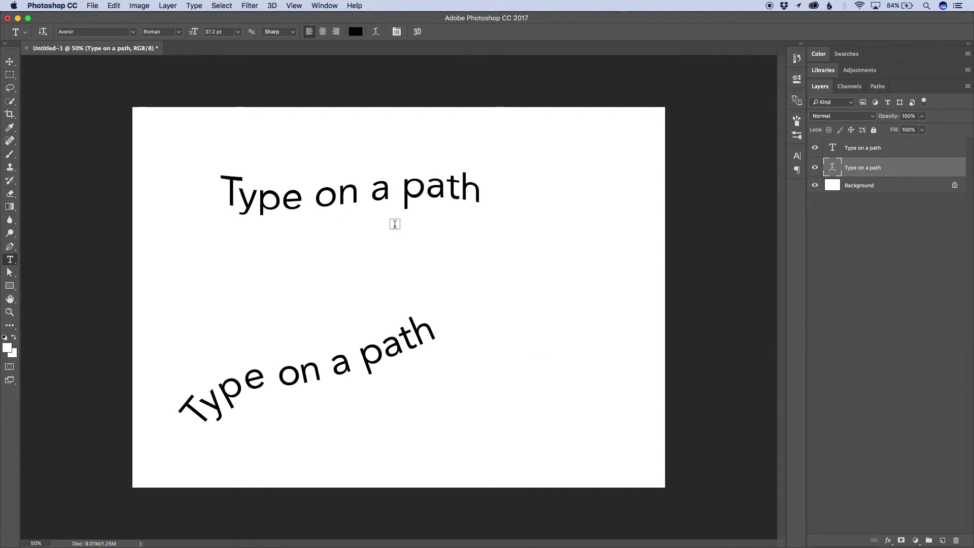
{"action": "key", "text": "v"}
{"action": "left_click_drag", "start_coordinate": [391, 218], "coordinate": [446, 283]}
{"action": "scroll", "coordinate": [446, 283], "scroll_direction": "up", "scroll_amount": 5}
{"action": "scroll", "coordinate": [447, 283], "scroll_direction": "right", "scroll_amount": 5}
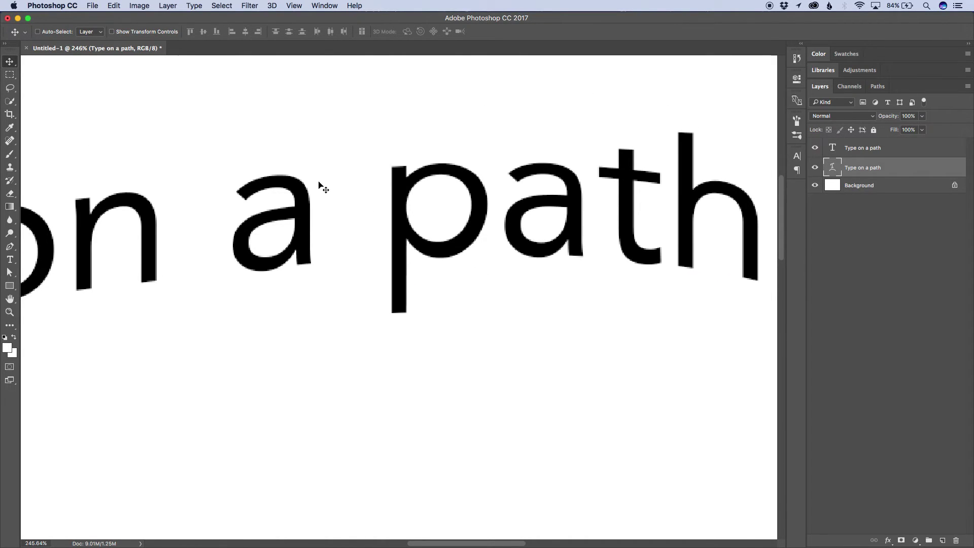
{"action": "key", "text": "super"}
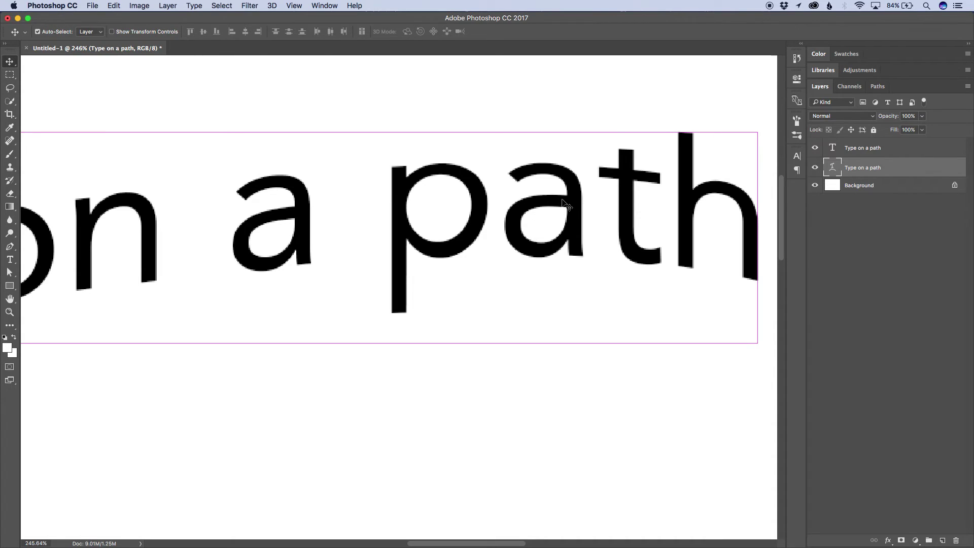
{"action": "key", "text": "super+0"}
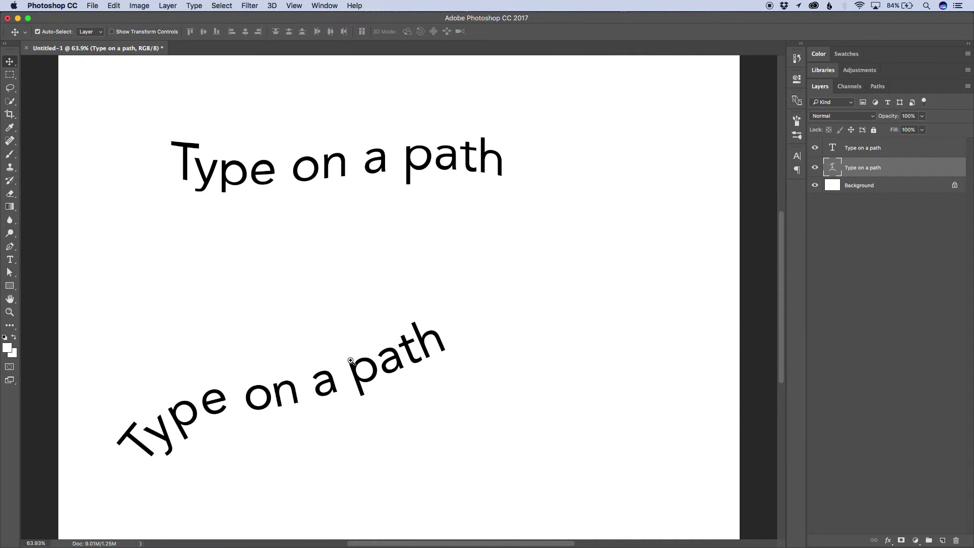
{"action": "left_click_drag", "start_coordinate": [398, 370], "coordinate": [433, 361]}
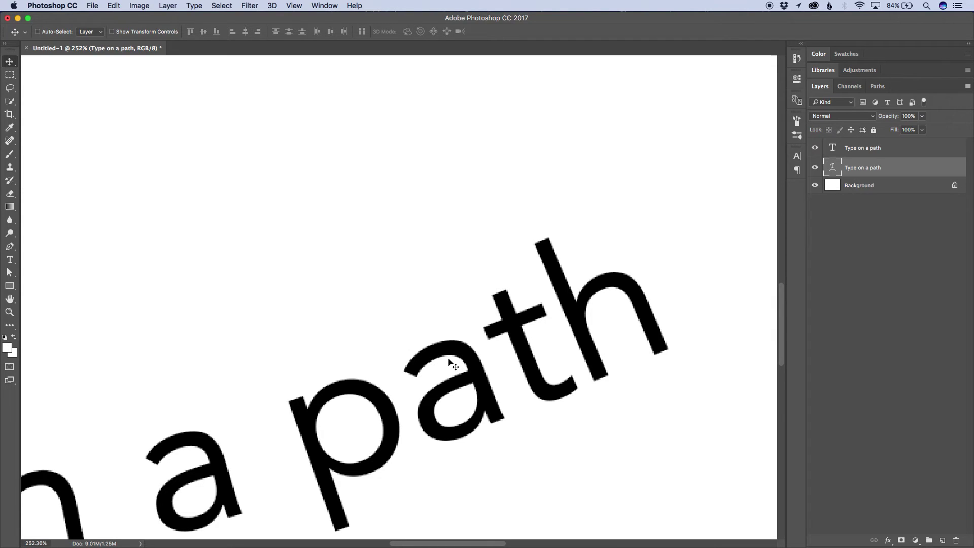
{"action": "key", "text": "super"}
{"action": "key", "text": "super+0"}
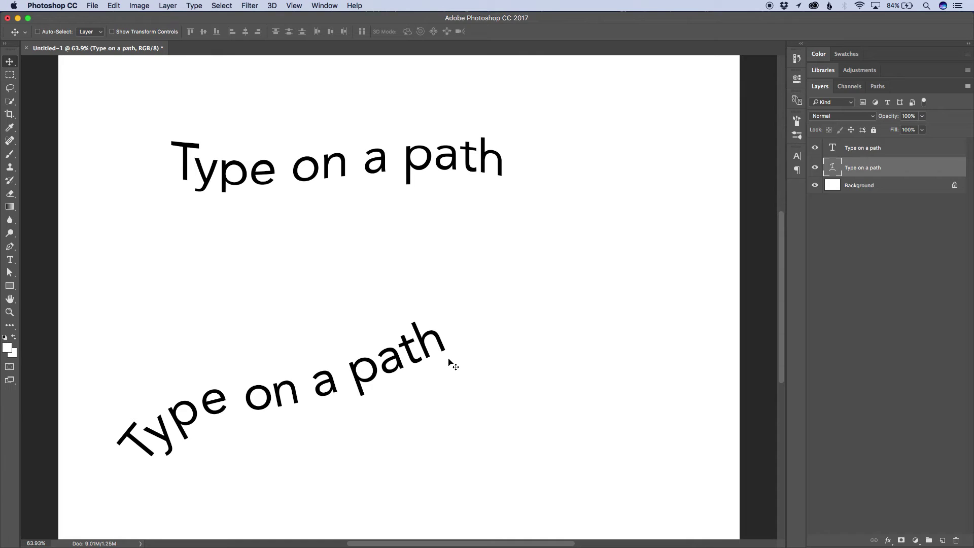
- Move the curved text layer up and right so it starts mid-canvas below the warped text
{"action": "left_click", "coordinate": [357, 376], "text": "super"}
{"action": "left_click_drag", "start_coordinate": [356, 375], "coordinate": [474, 299]}
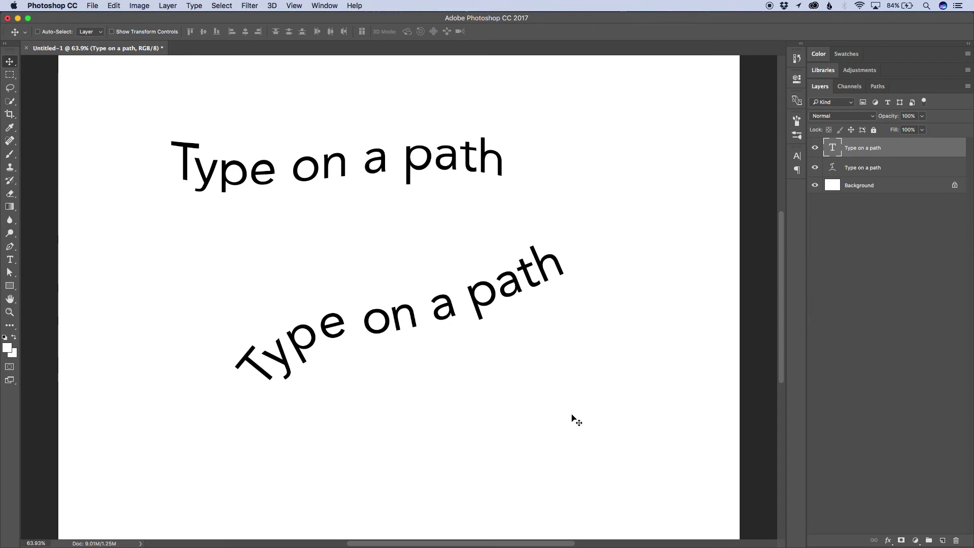
{"action": "key", "text": "t"}
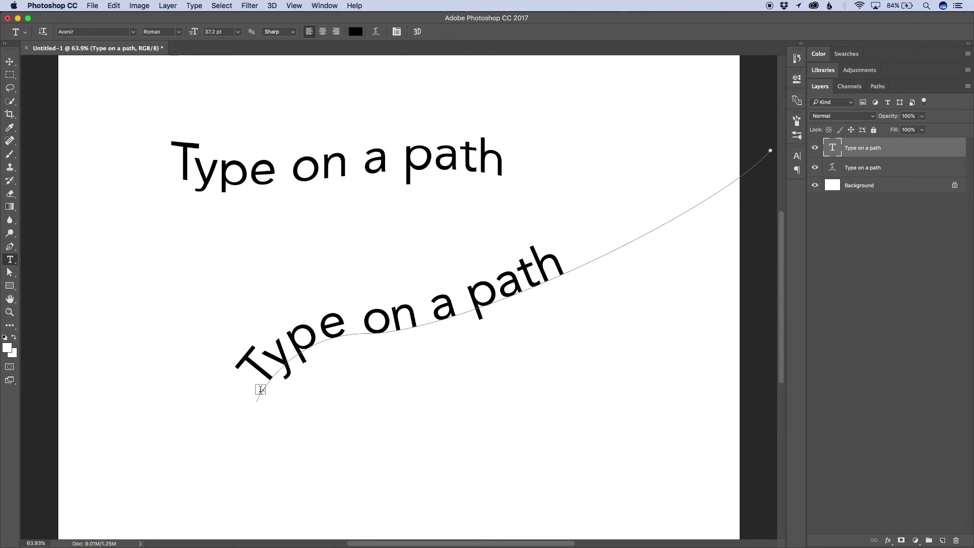
- Slide the curved text's start point along the path toward the curve's middle, undoing an overshoot
{"action": "key", "text": "a"}
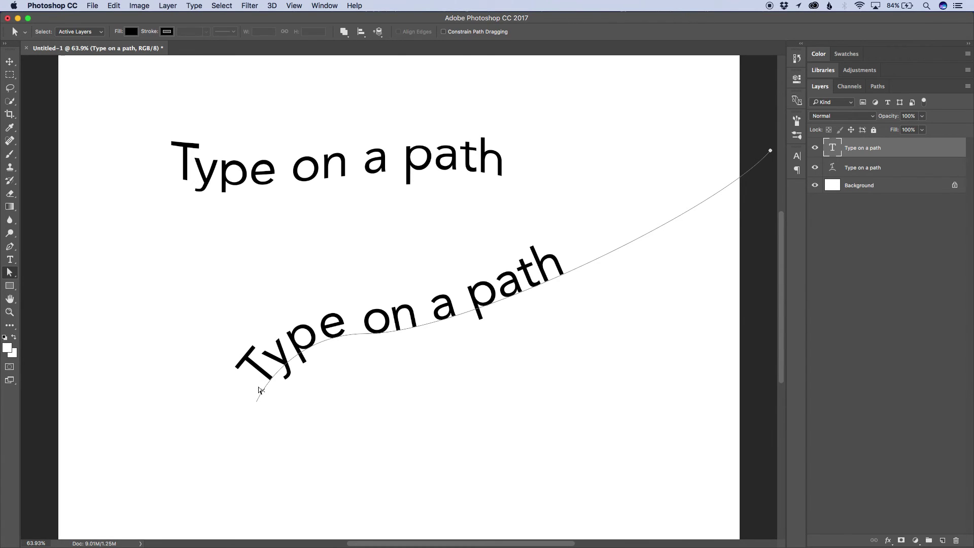
{"action": "left_click_drag", "start_coordinate": [257, 381], "coordinate": [321, 329]}
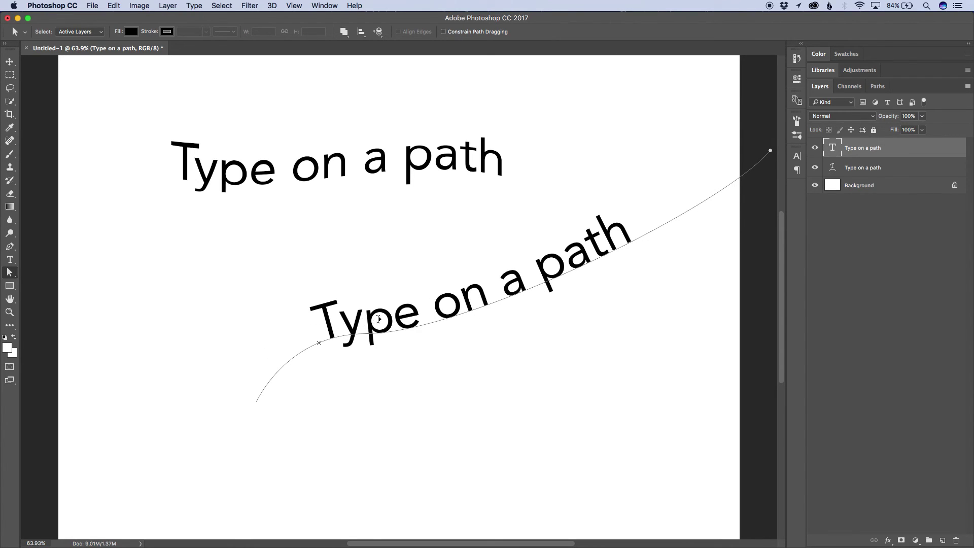
{"action": "left_click_drag", "start_coordinate": [378, 320], "coordinate": [395, 321]}
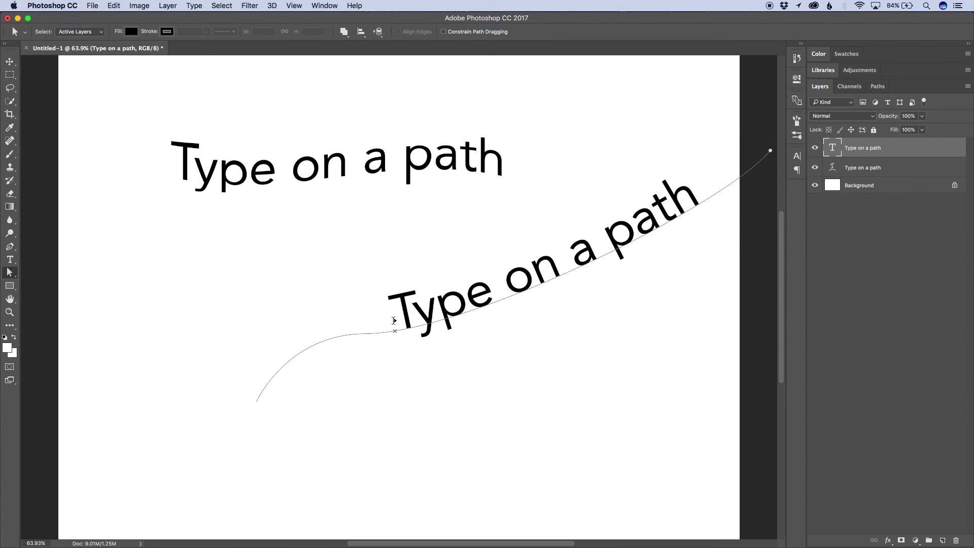
{"action": "key", "text": "super+z"}
{"action": "key", "text": "t"}
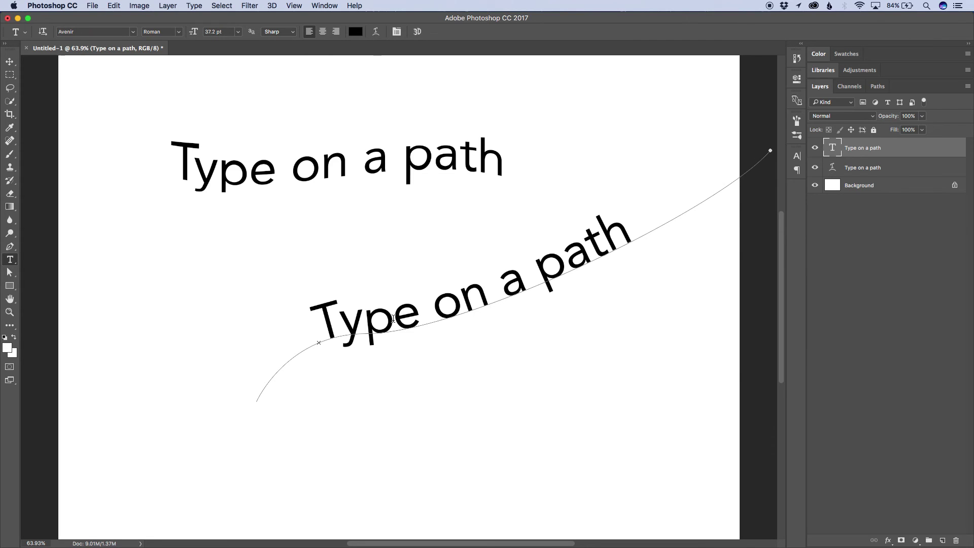
{"action": "left_click", "coordinate": [393, 319]}
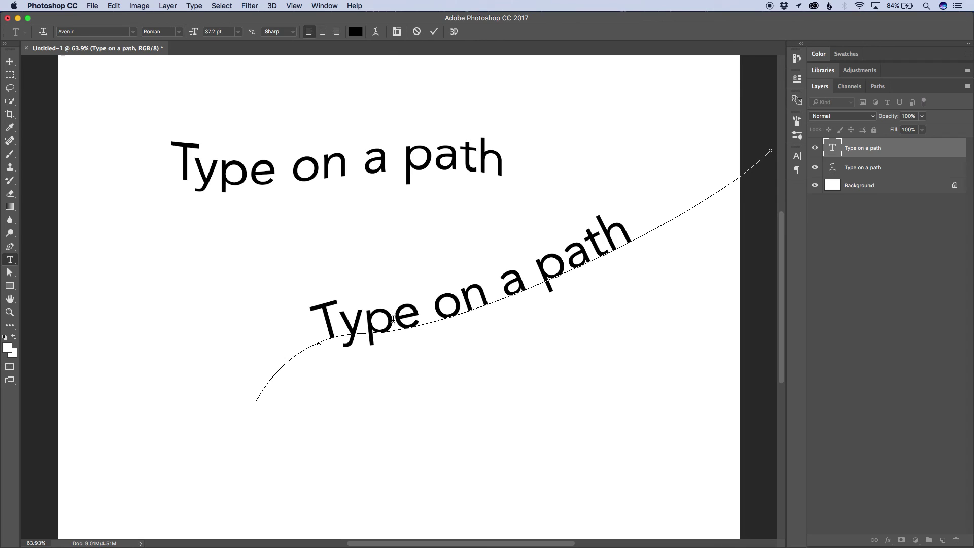
{"action": "key", "text": "alt+Right"}
{"action": "key", "text": "alt+Right"}
{"action": "key", "text": "alt+Right"}
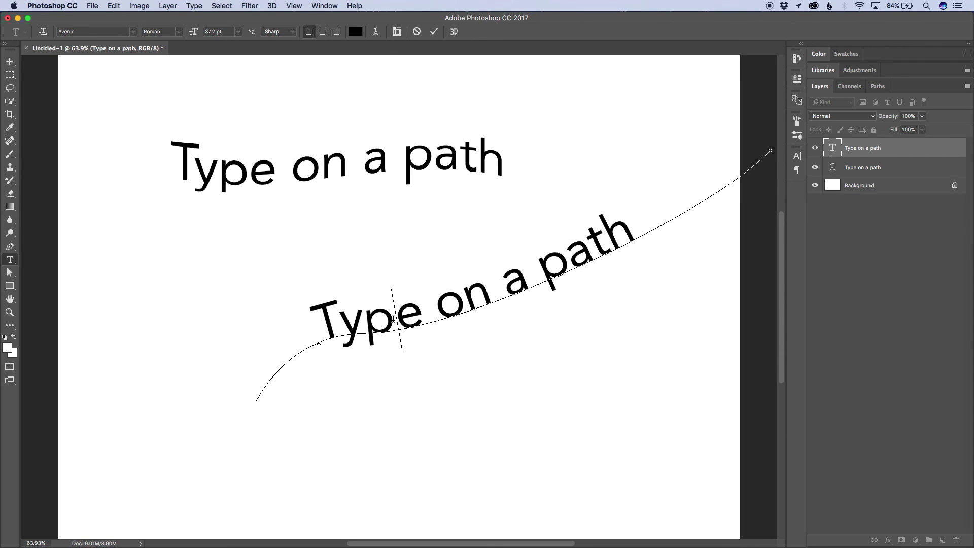
{"action": "key", "text": "alt+Left"}
{"action": "key", "text": "alt+Left"}
{"action": "key", "text": "alt+Left"}
{"action": "key", "text": "alt+Left"}
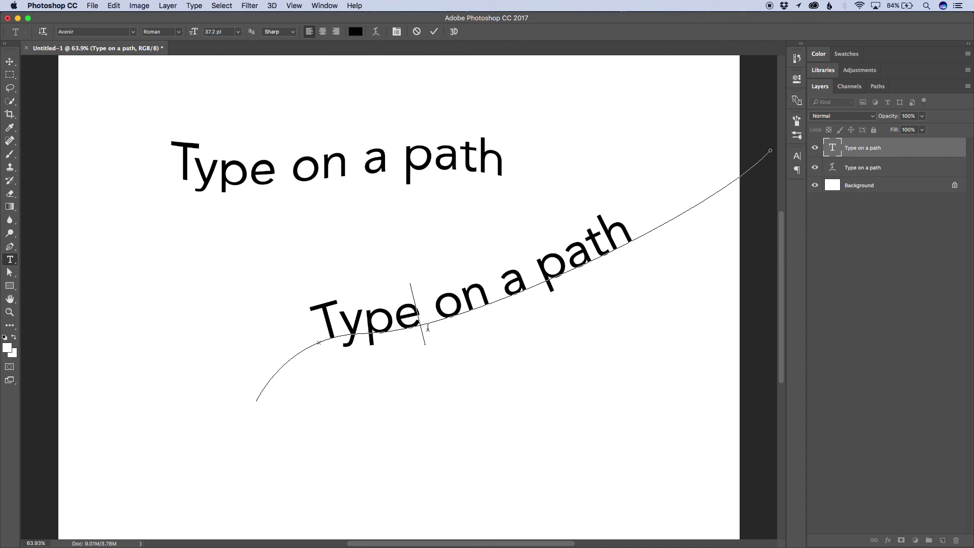
{"action": "type", "text": "v"}
{"action": "key", "text": "super+z"}
{"action": "key", "text": "super+Return"}
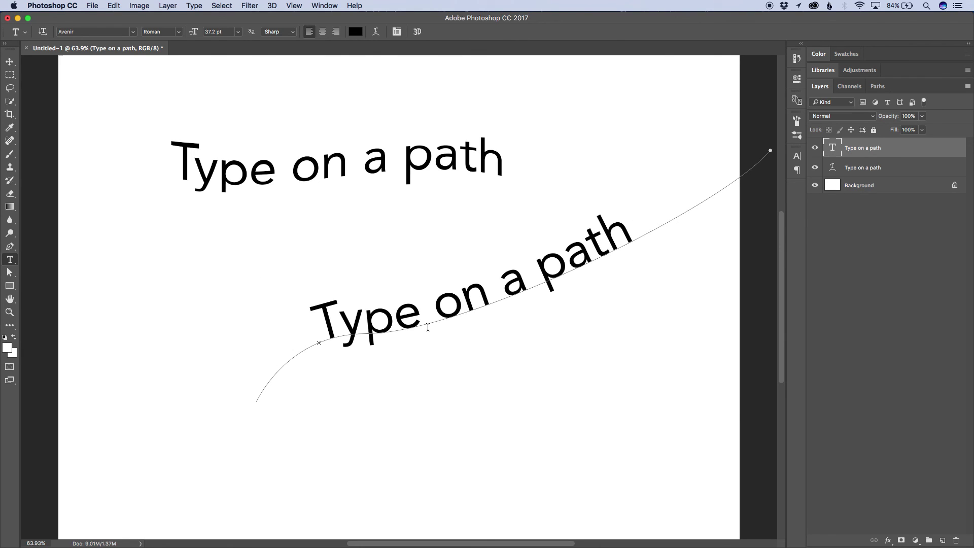